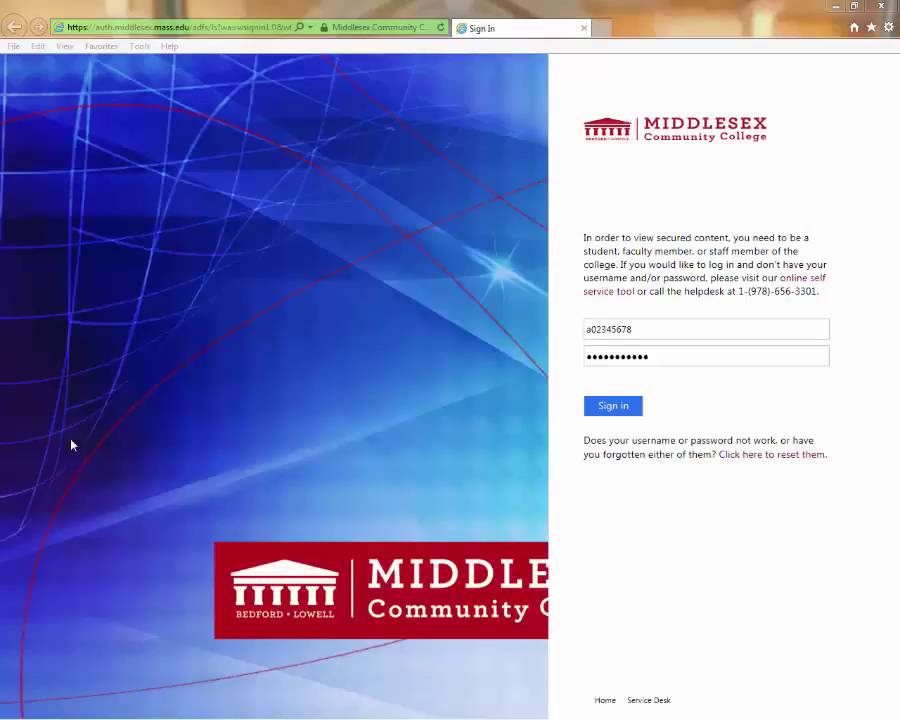
Sign in to the Middlesex Community College portal with the student's username and password
click(620, 407)
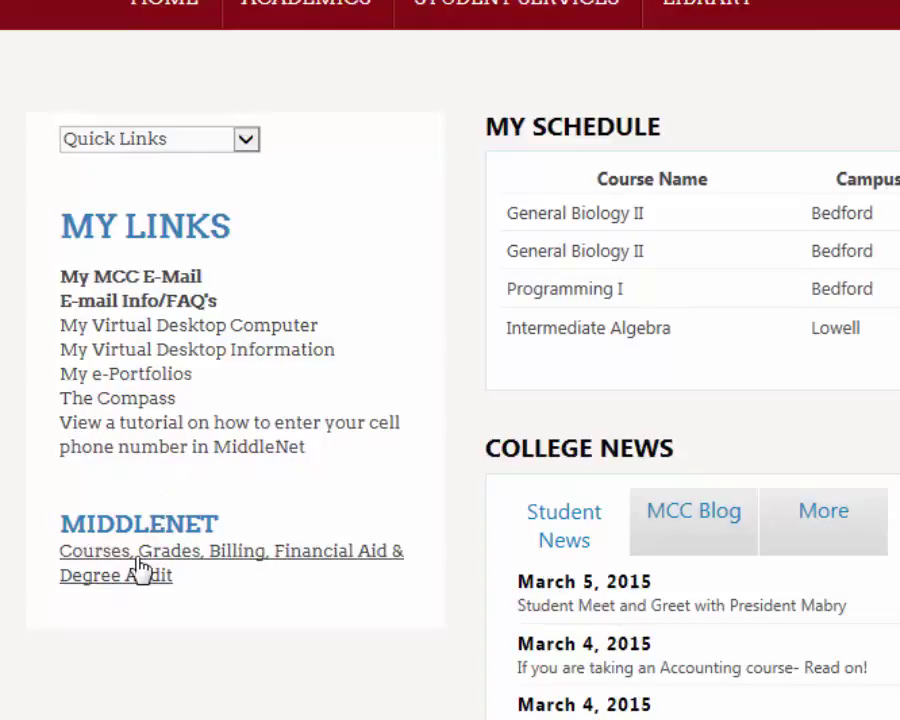
Go from Quick Links to MiddleNet's Class Schedule and submit Spring 2015 (View only) as the term
click(216, 151)
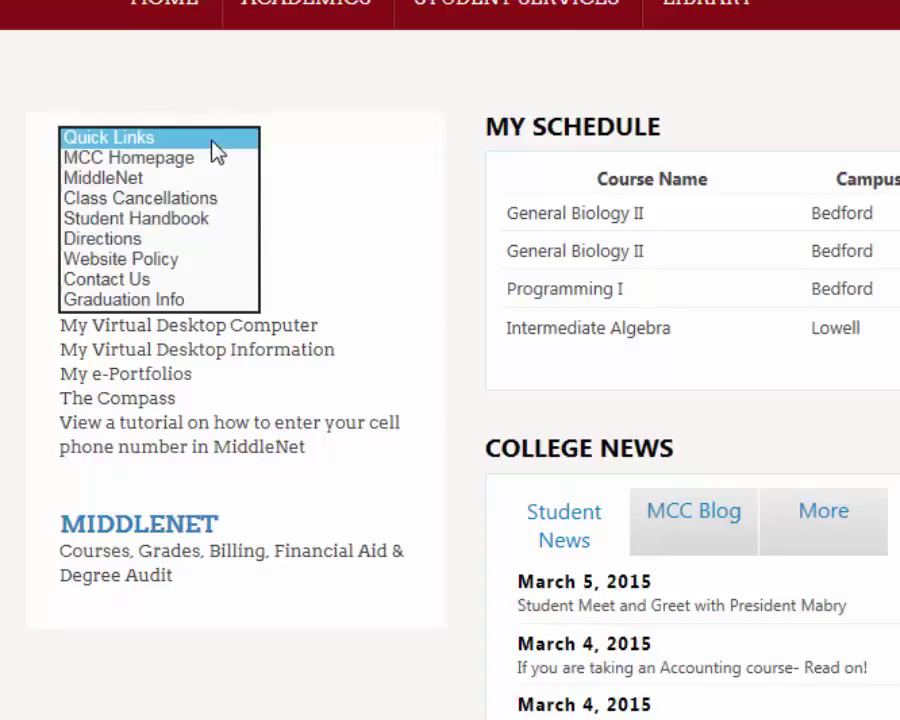
click(97, 178)
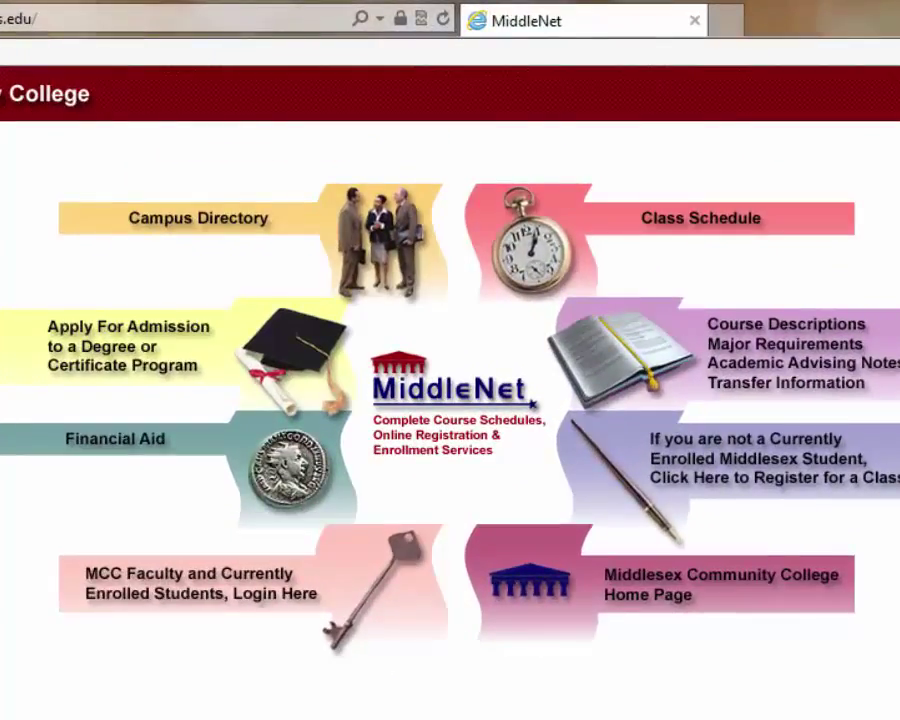
click(535, 270)
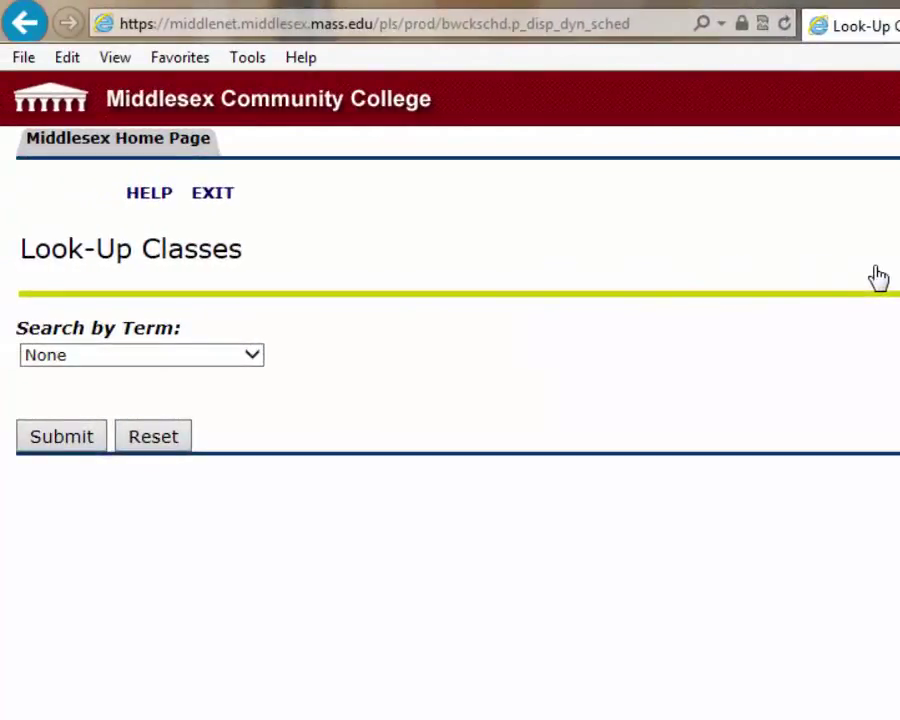
click(228, 368)
click(227, 401)
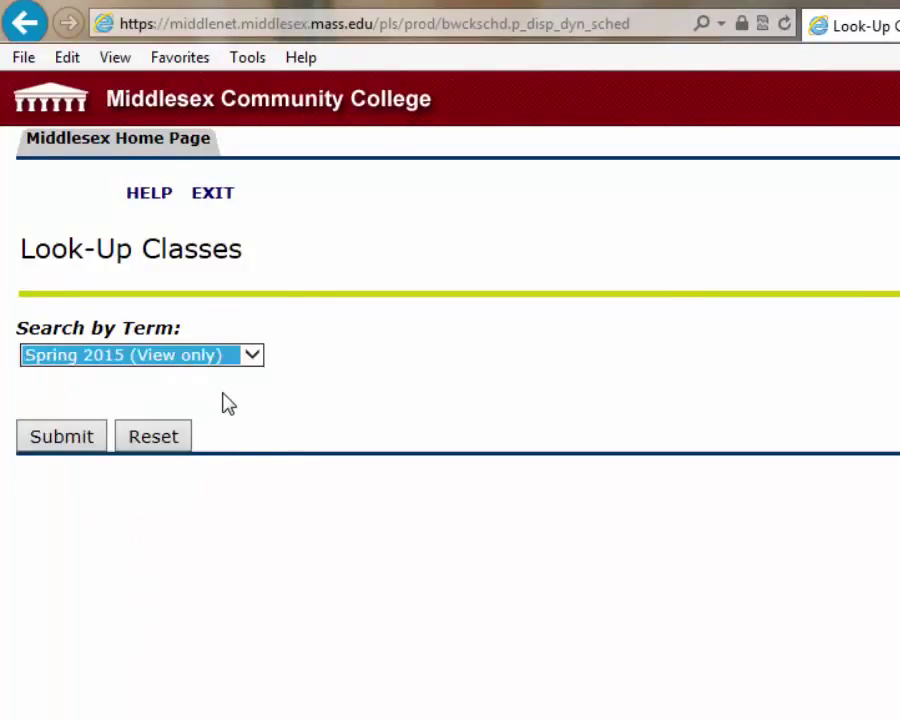
click(62, 437)
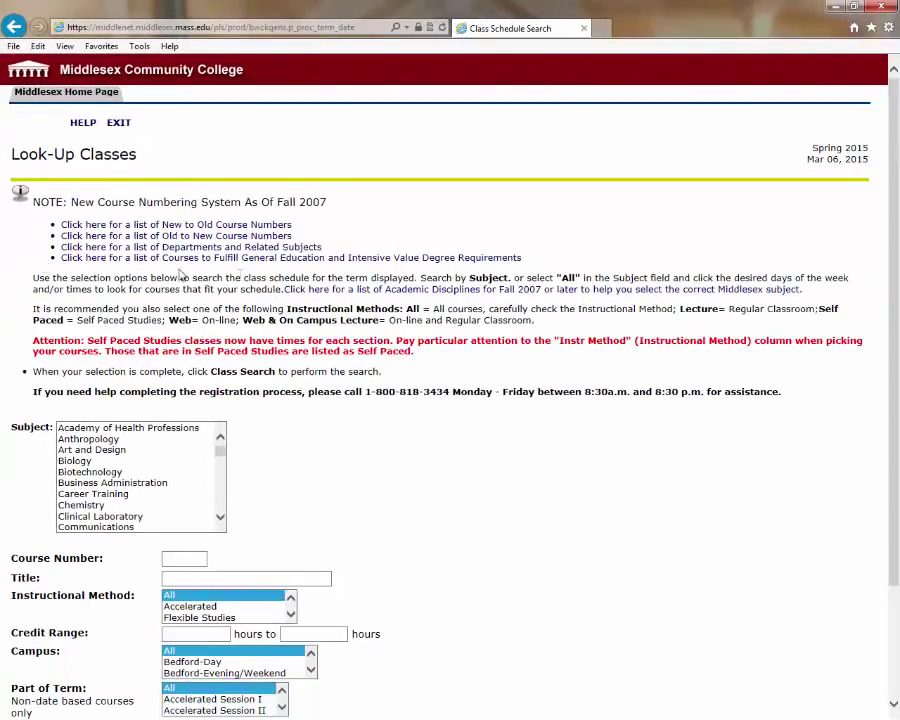
Scroll the Subject list to English and select it, then move to the Course Number box
scroll(436, 322, down, 3)
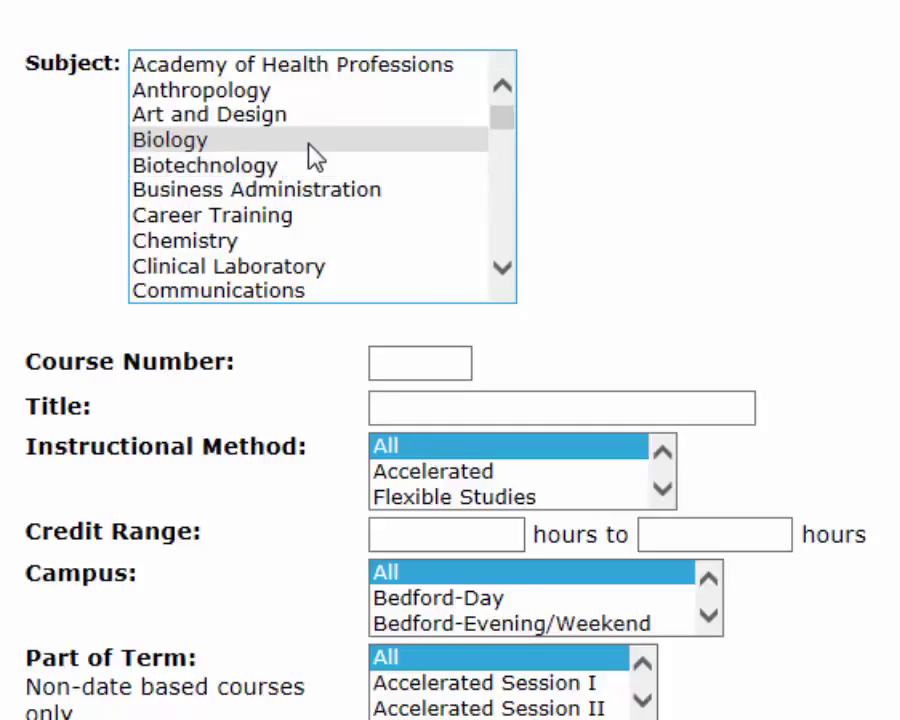
scroll(315, 158, down, 5)
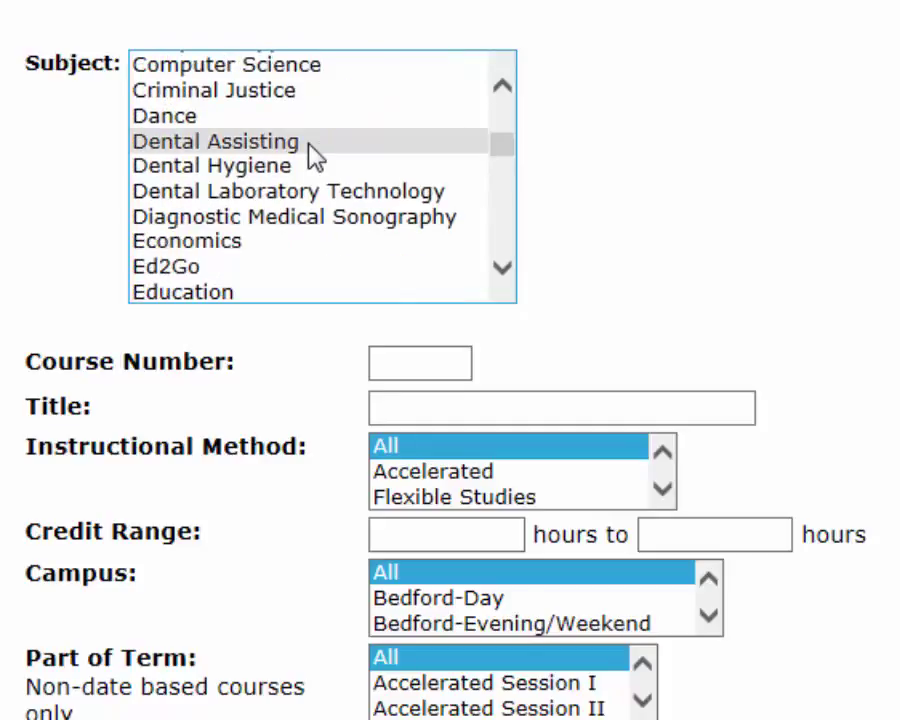
scroll(315, 158, down, 1)
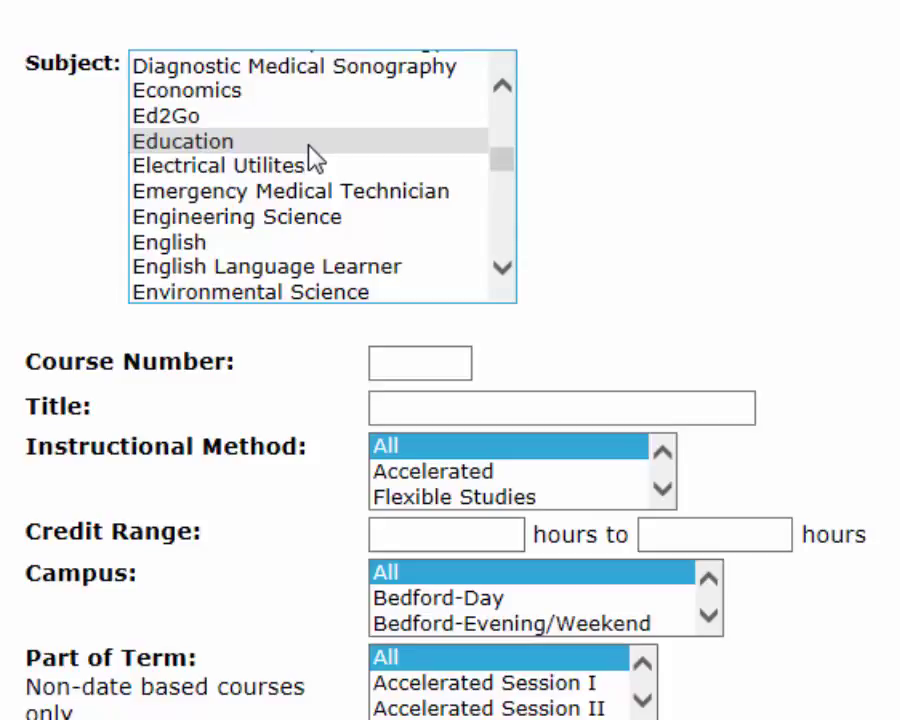
scroll(315, 158, down, 1)
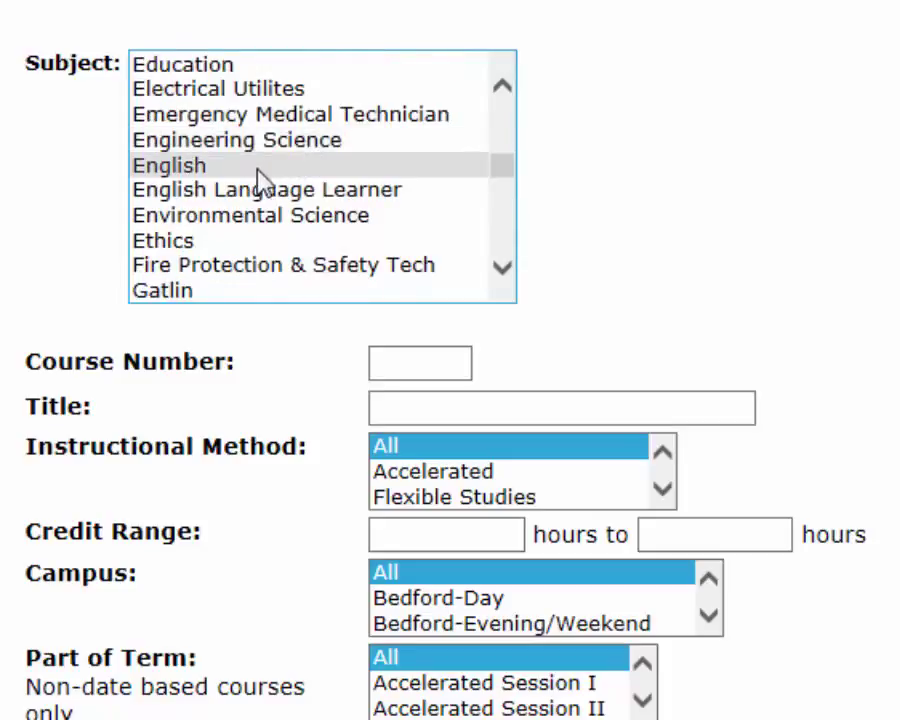
click(182, 168)
click(450, 352)
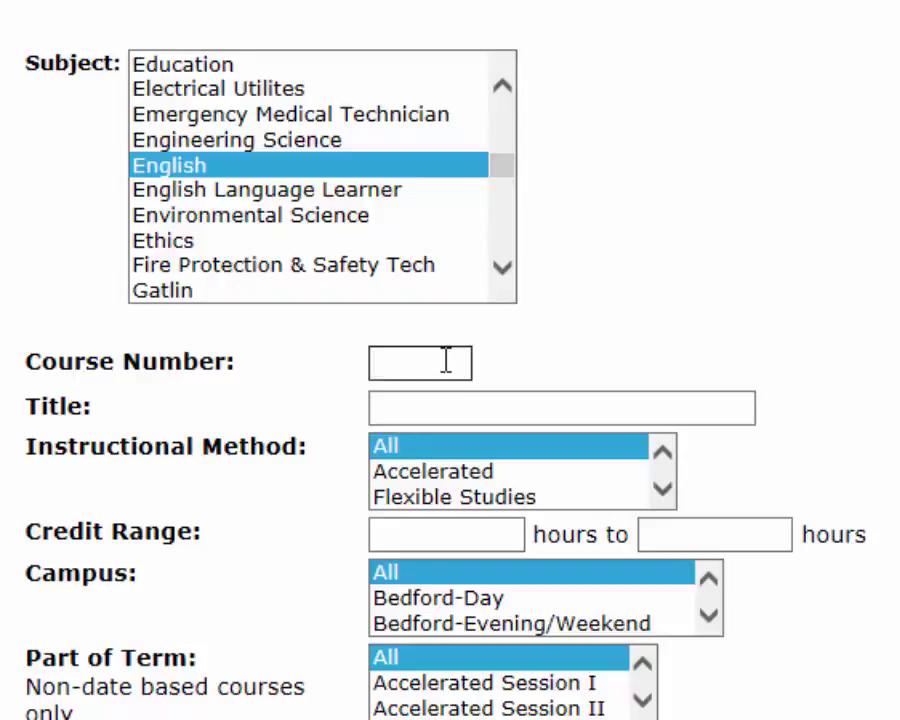
Enter course number 101 and browse the Instructional Method options, leaving All selected
text(101)
click(438, 410)
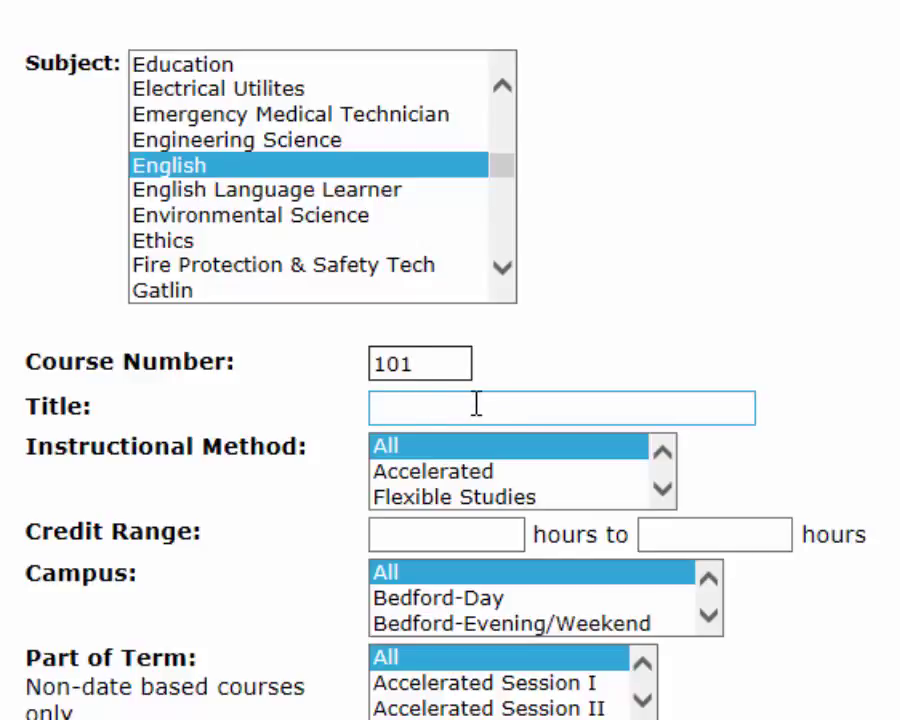
click(657, 488)
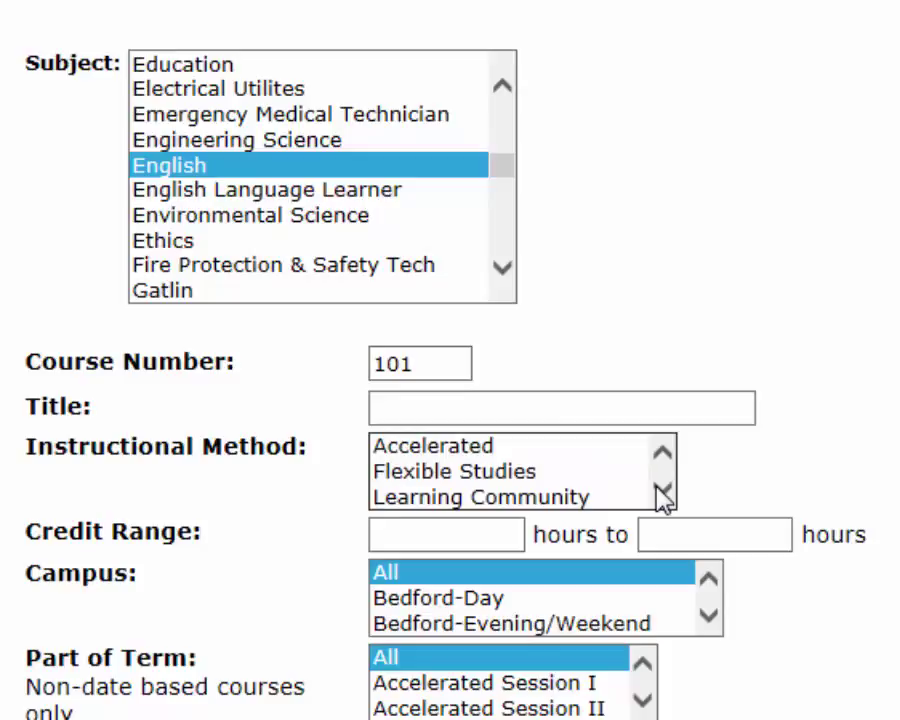
click(659, 491)
click(659, 491)
click(659, 491)
click(659, 491)
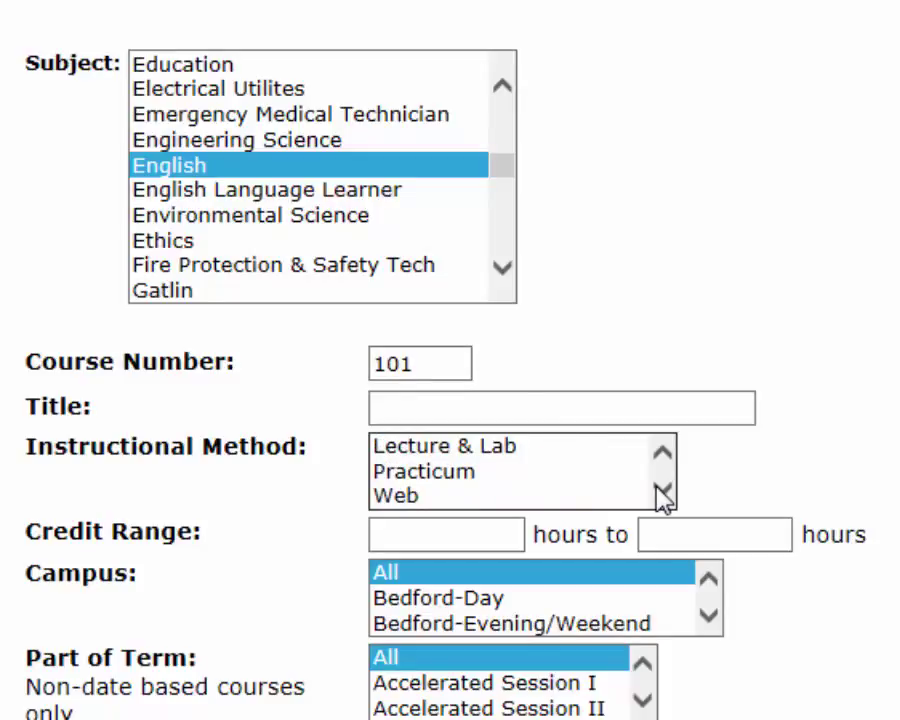
click(662, 491)
click(662, 491)
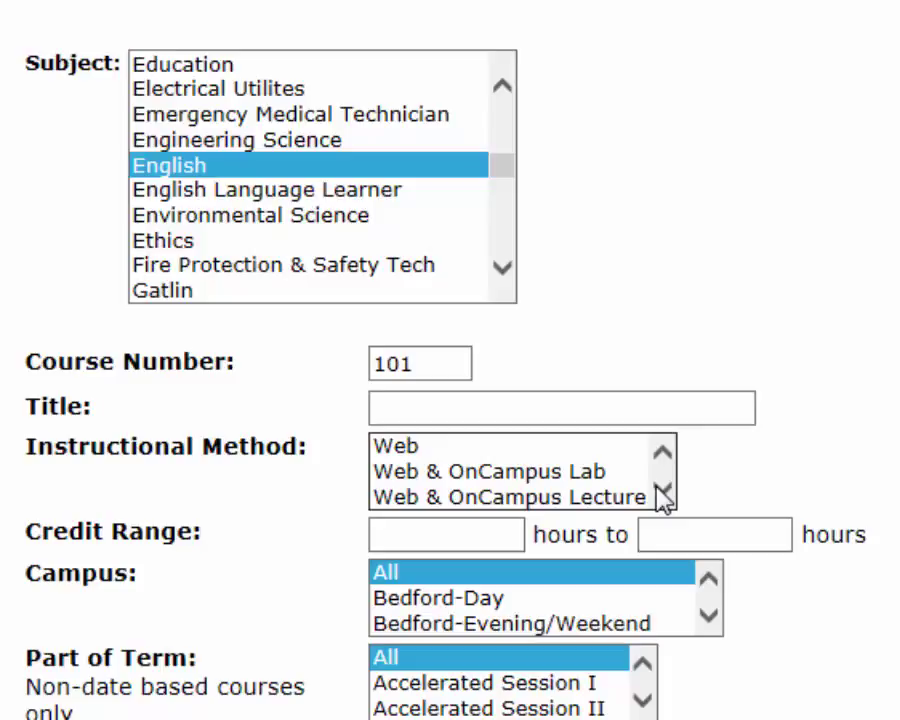
scroll(662, 494, up, 2)
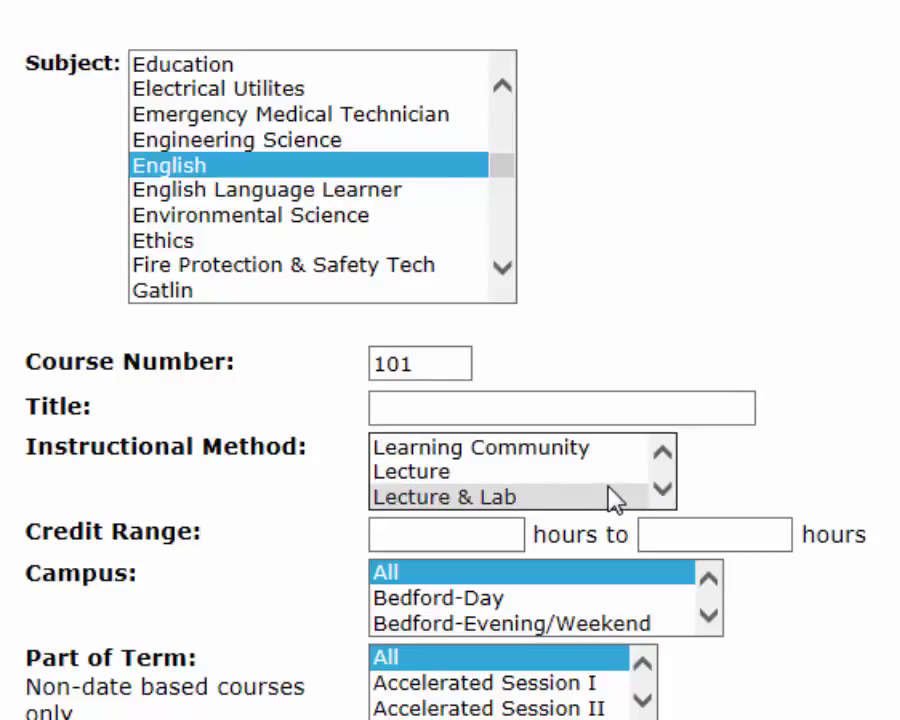
scroll(612, 497, up, 1)
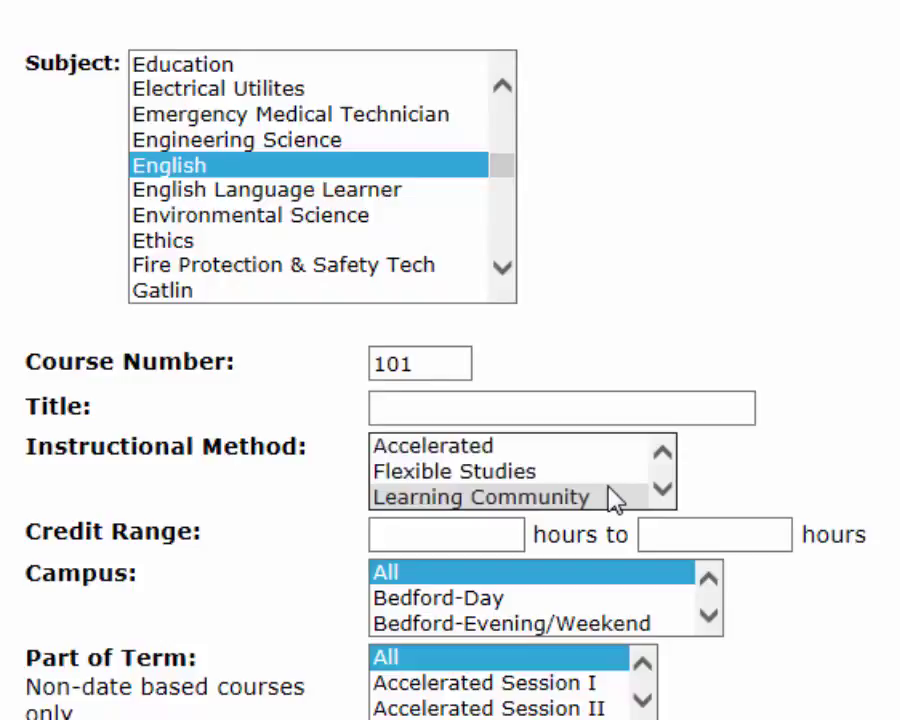
scroll(613, 492, up, 1)
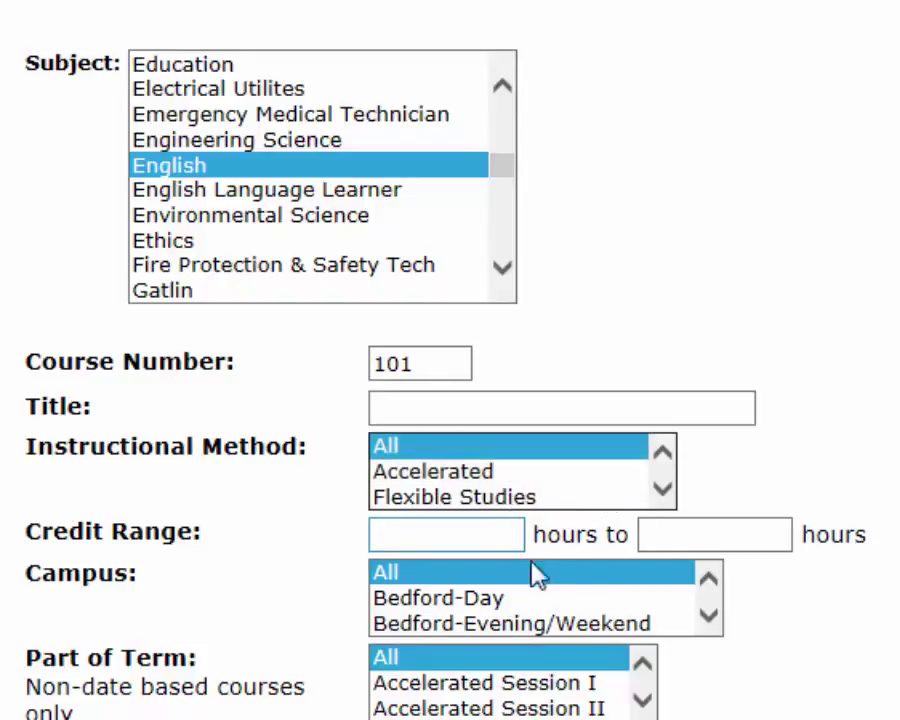
Select the Lowell-Day and Lowell-Evening/Weekend campuses and tick Mon for the meeting day
click(709, 615)
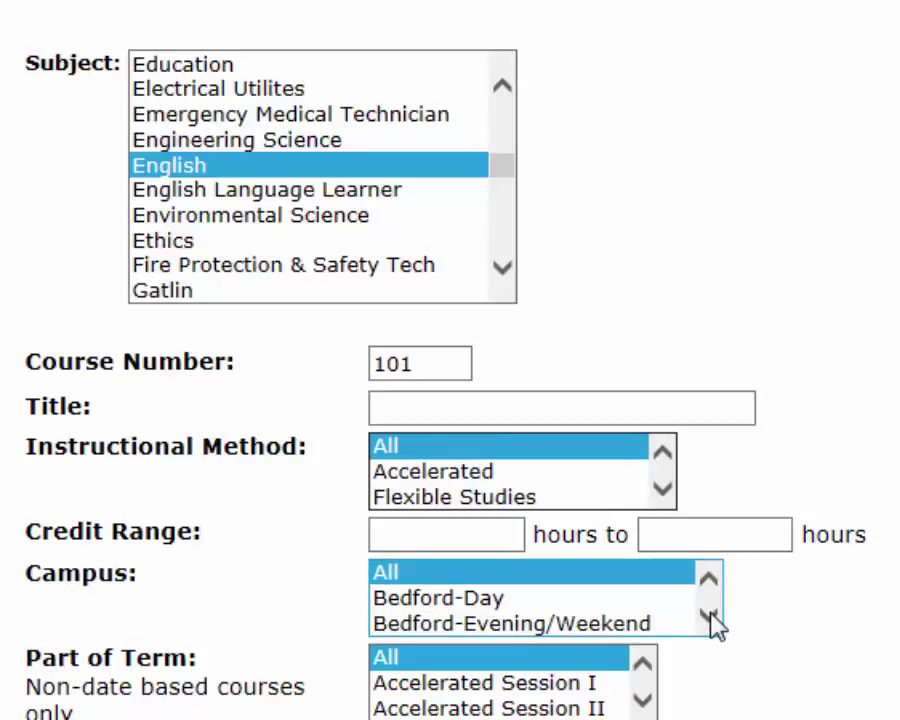
click(710, 615)
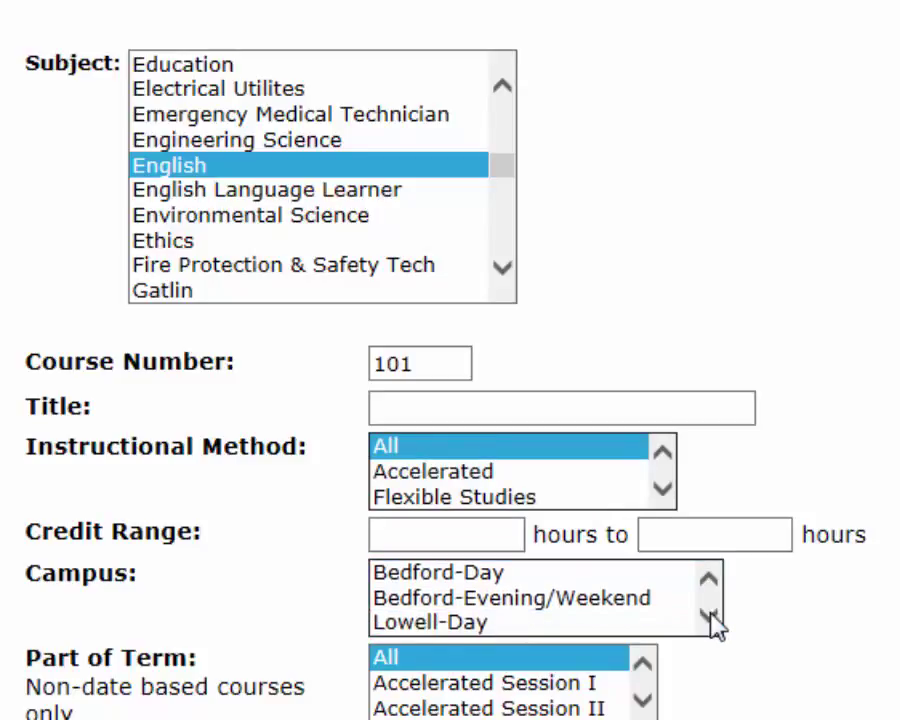
click(710, 615)
click(710, 615)
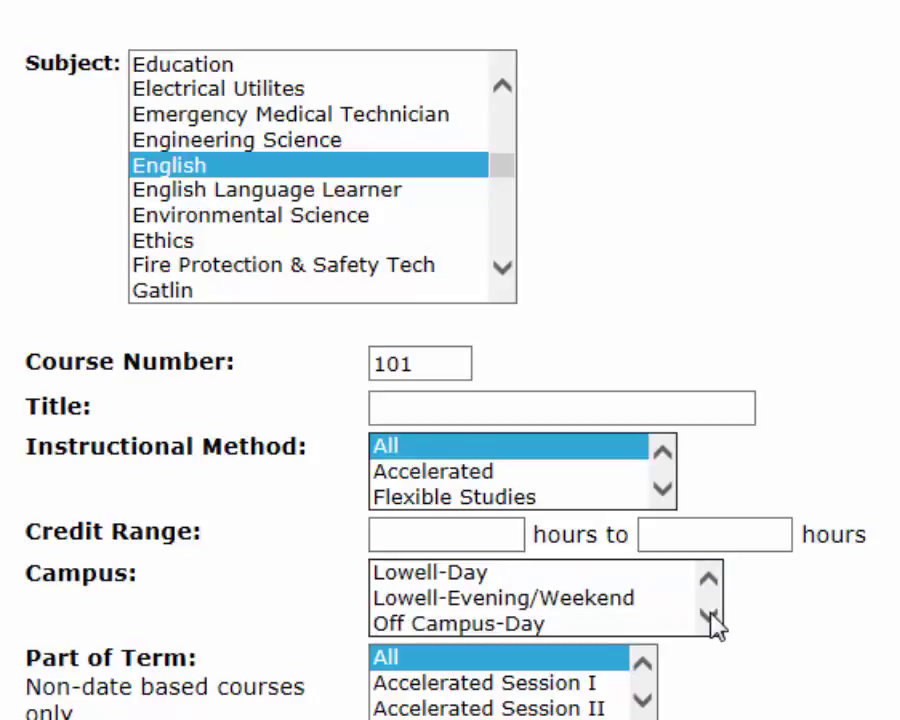
click(484, 582)
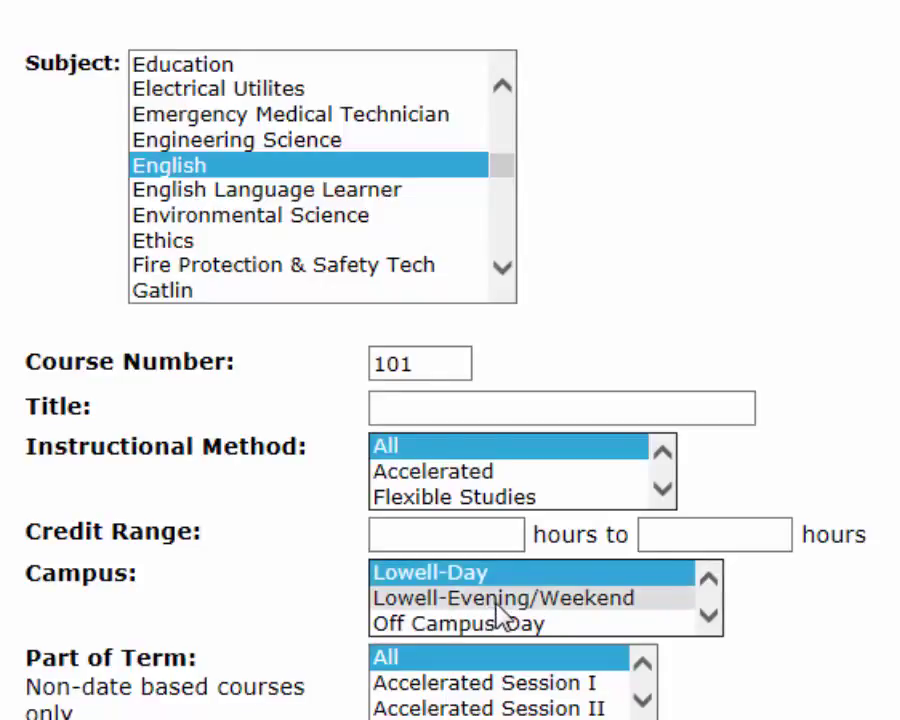
ctrl+click(504, 603)
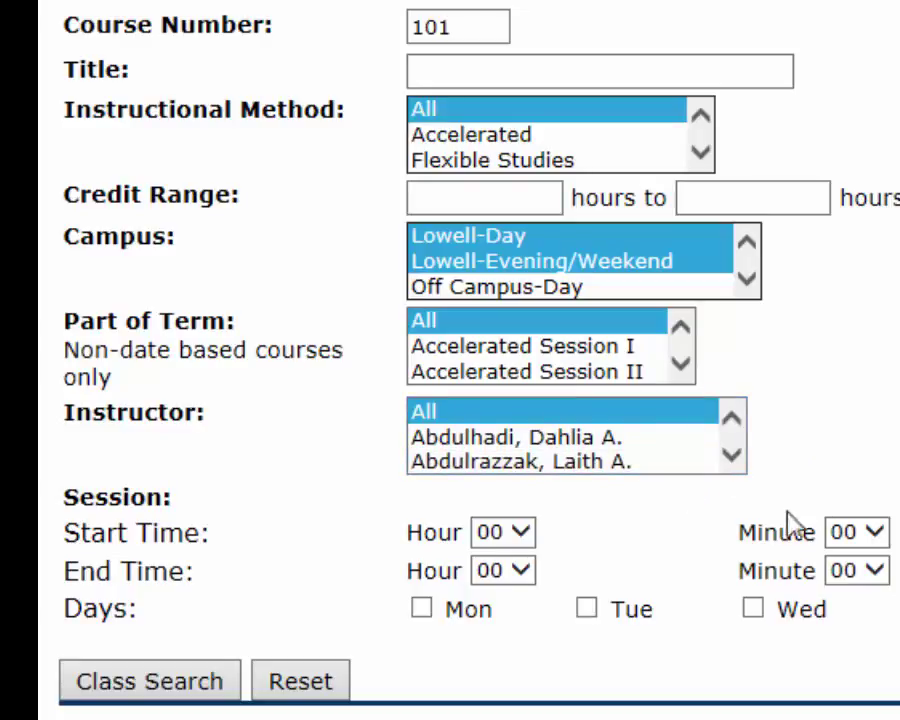
click(422, 612)
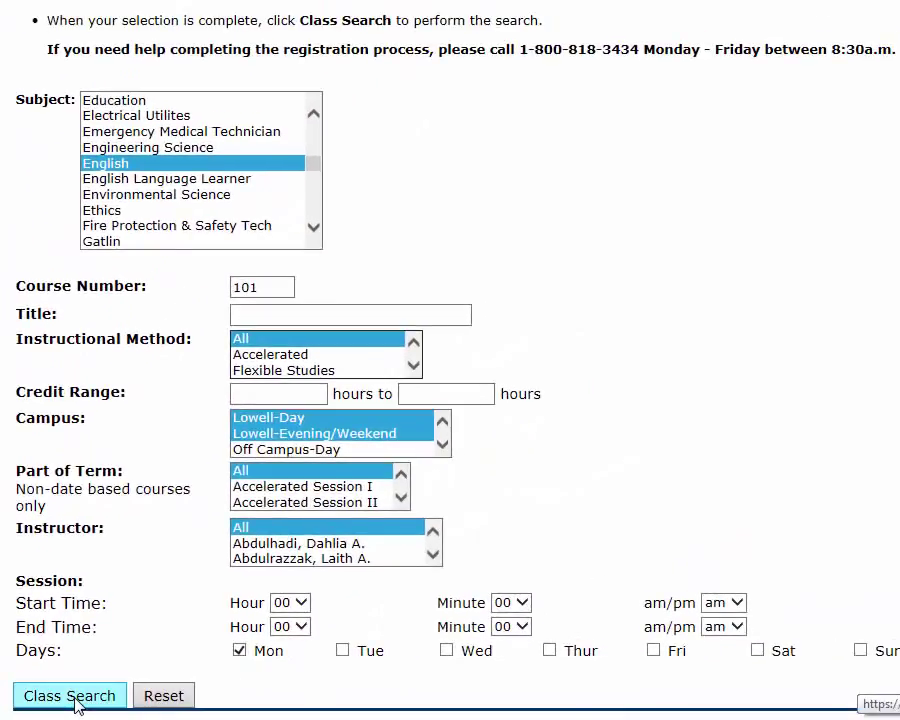
Run the Class Search and scroll the English Composition I results down to section ENG 101 - 64
click(70, 696)
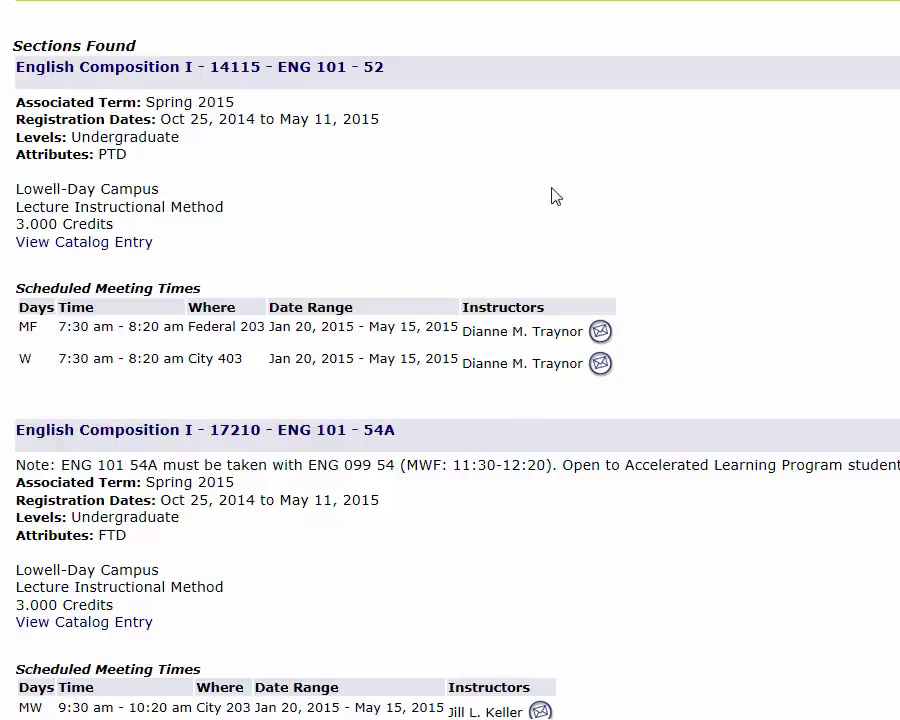
scroll(583, 173, down, 4)
scroll(583, 173, down, 9)
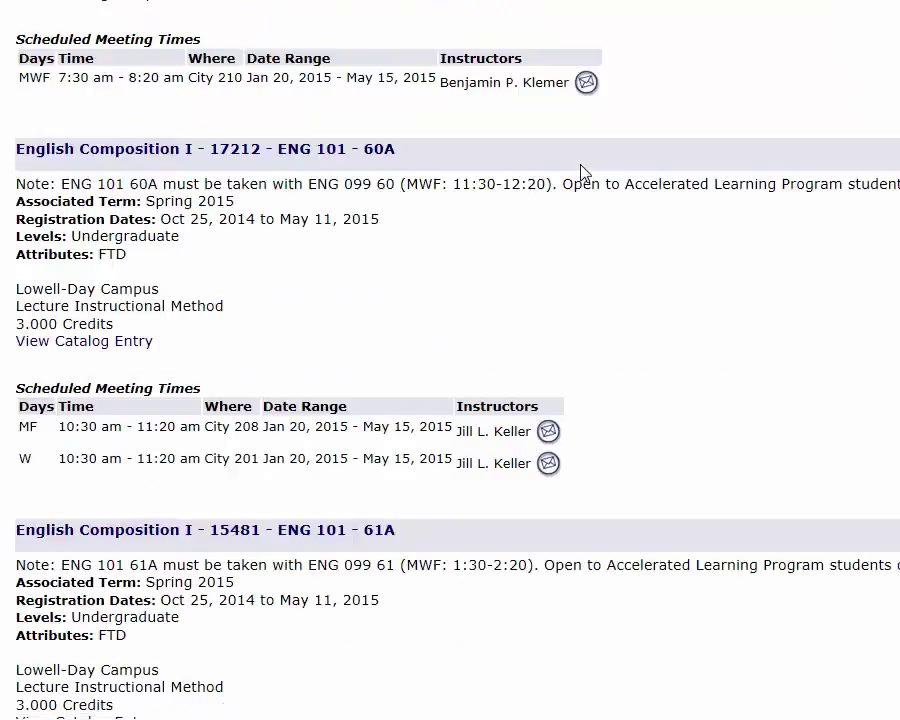
scroll(548, 172, down, 18)
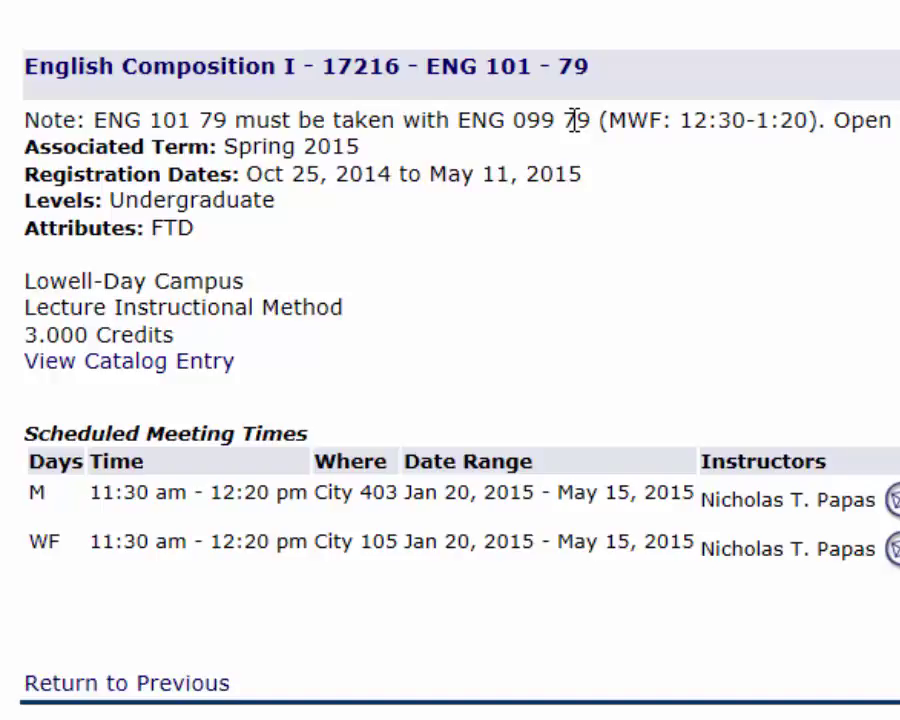
scroll(574, 120, up, 5)
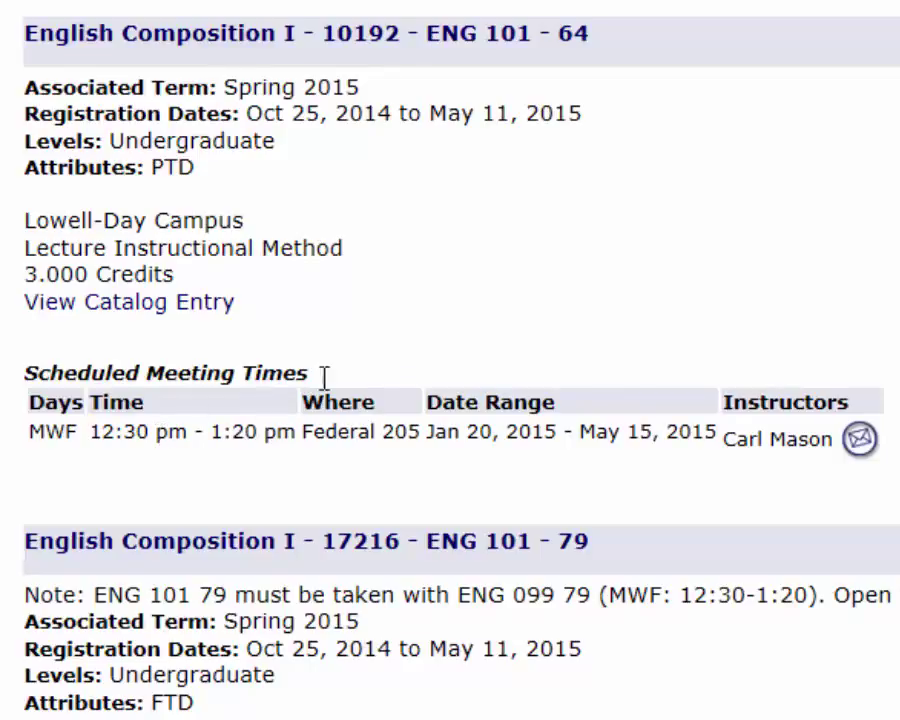
scroll(454, 366, down, 15)
scroll(454, 366, up, 20)
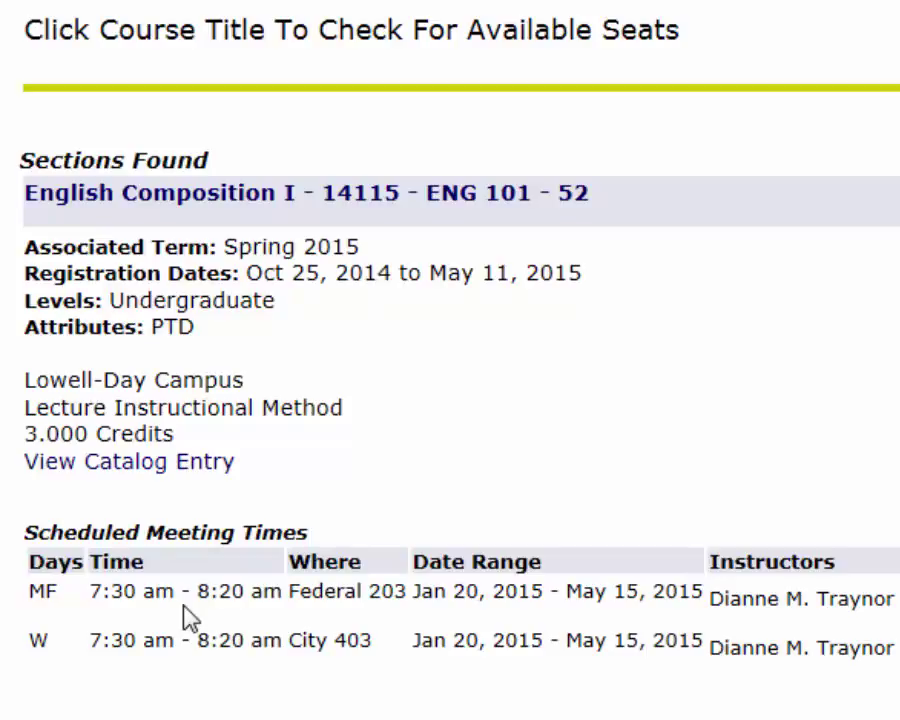
scroll(240, 640, down, 8)
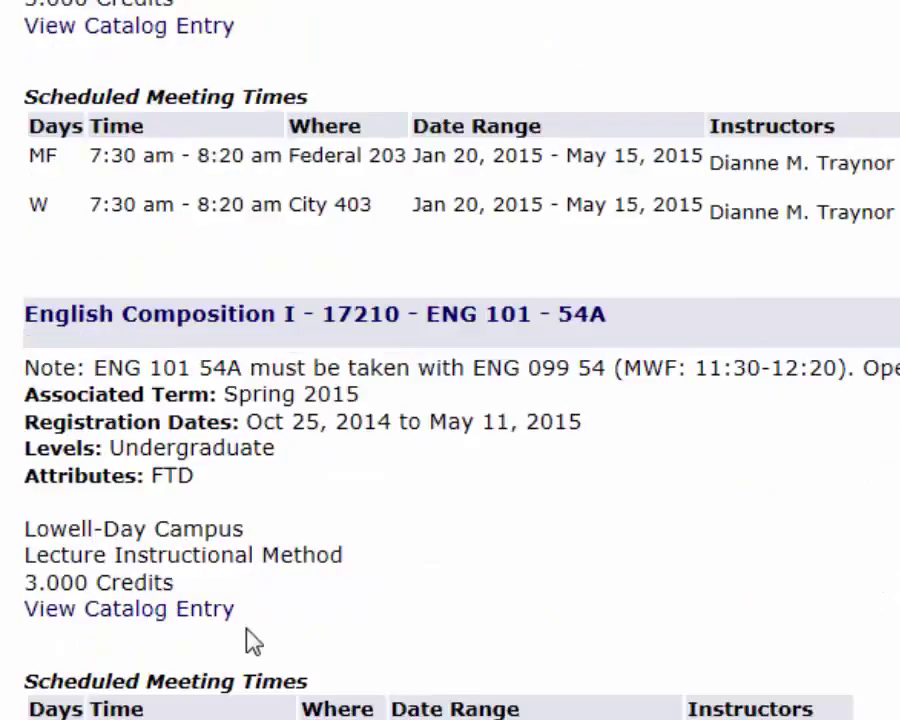
scroll(253, 640, down, 8)
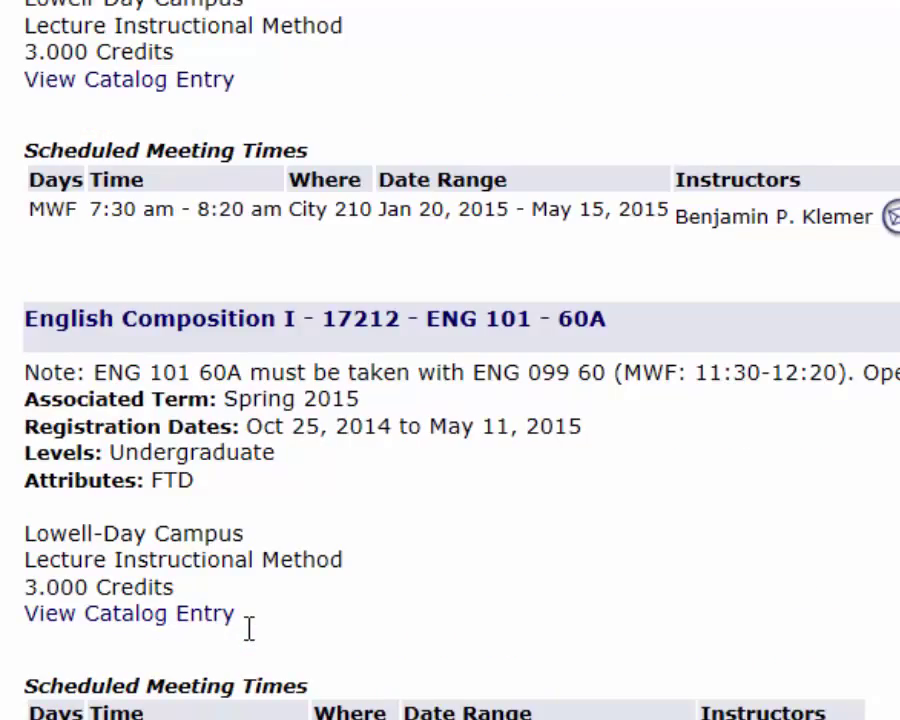
scroll(250, 635, down, 6)
scroll(250, 638, down, 8)
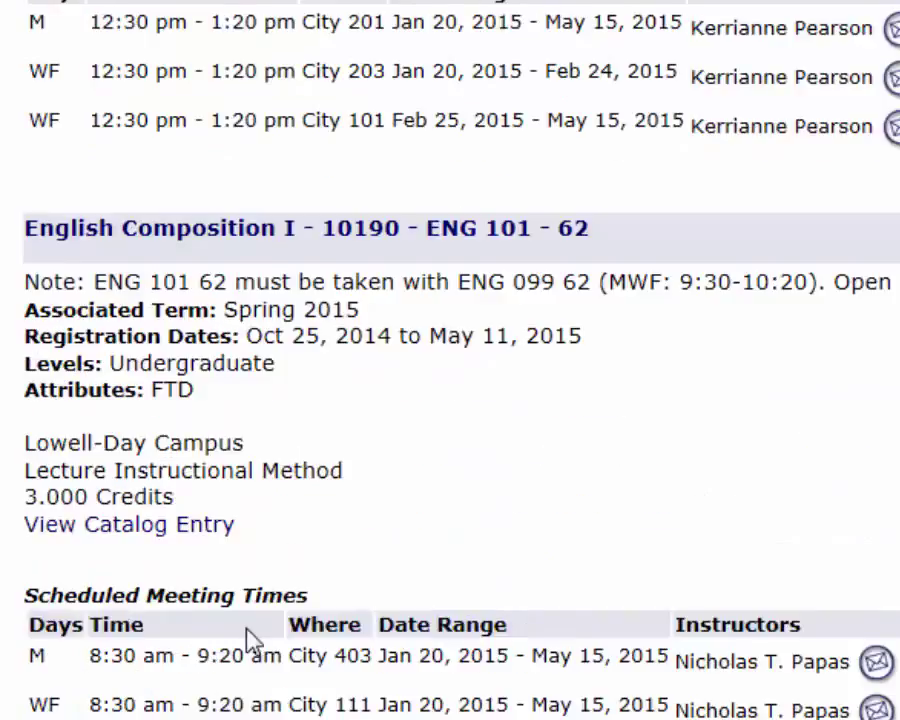
scroll(250, 640, down, 8)
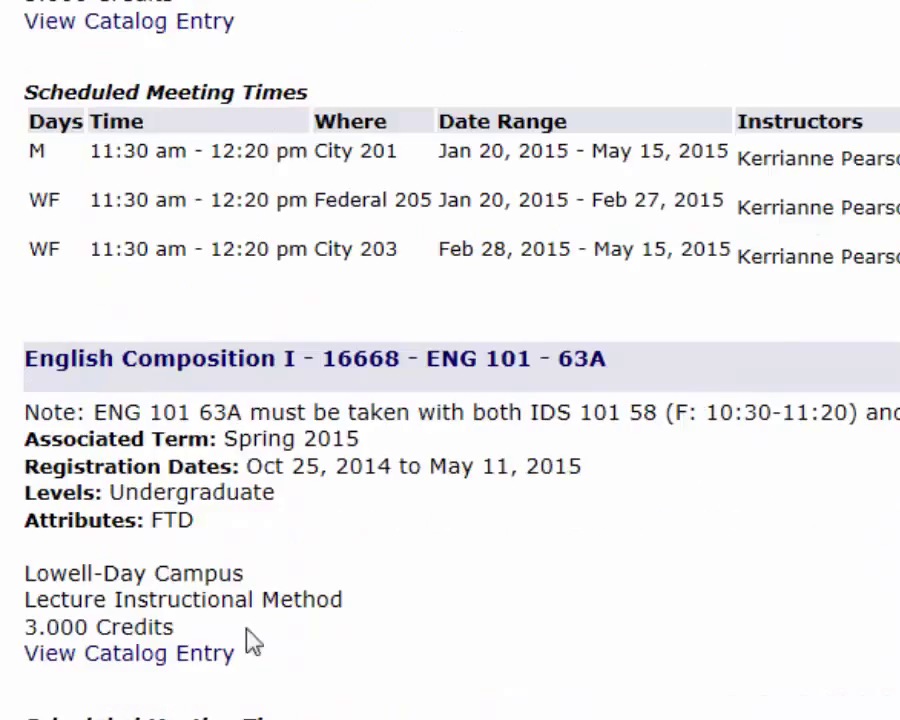
scroll(249, 628, down, 6)
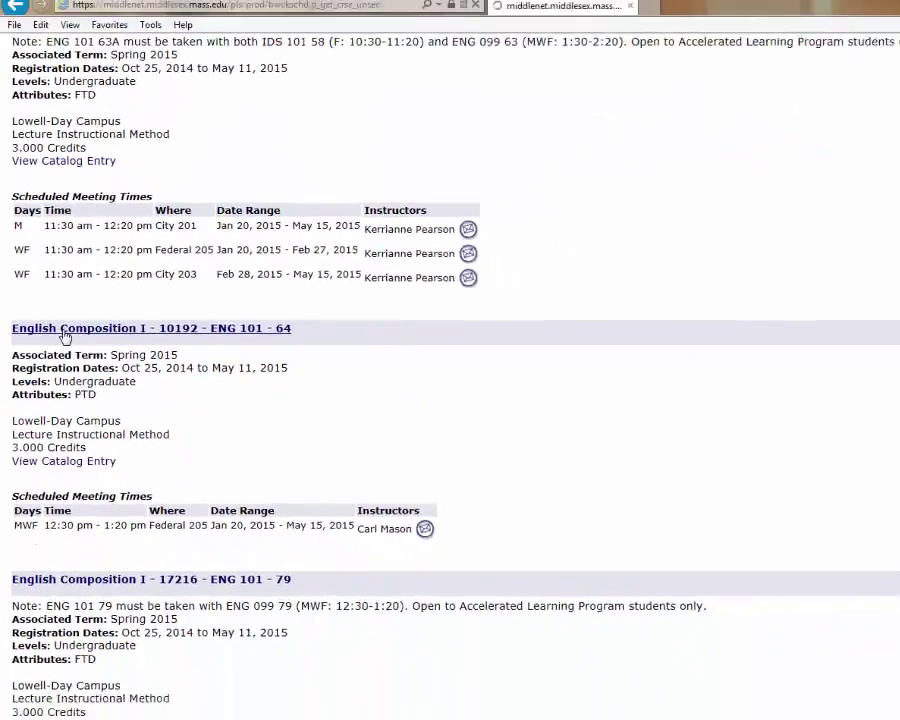
Open section ENG 101 - 64 (10192) details and select its full class title
click(133, 352)
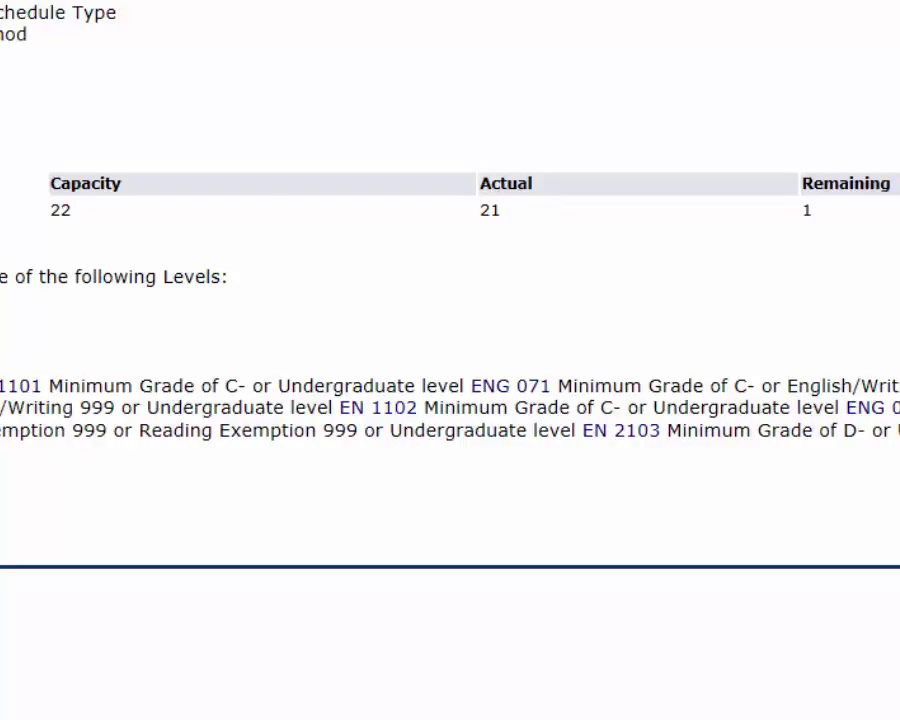
drag(262, 214, 16, 216)
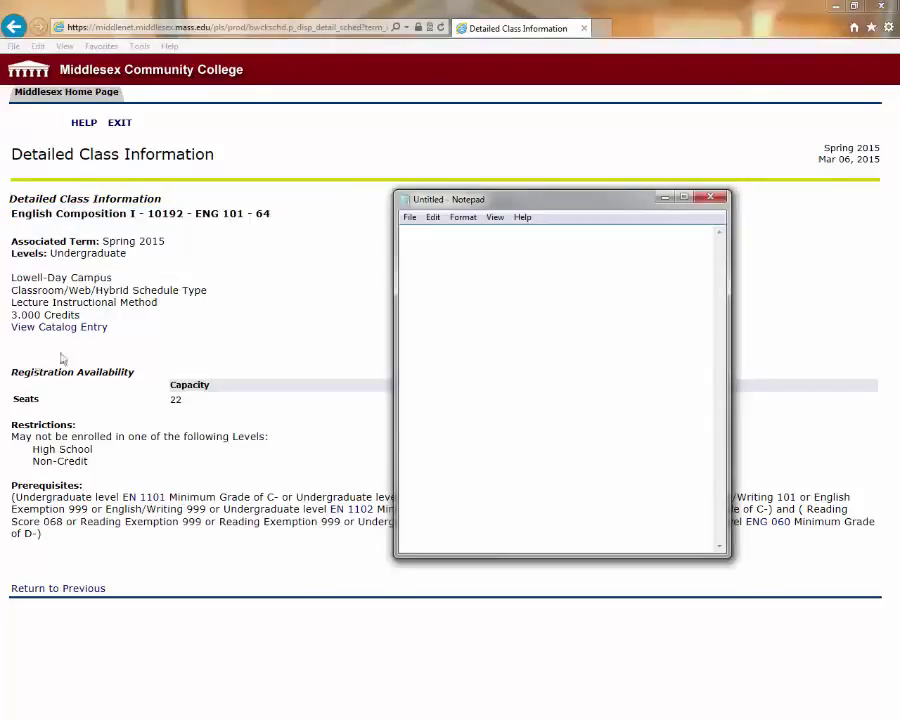
Paste 'English Composition I - 10192 - ENG 101 - 64' into the untitled Notepad note
text(English Composition I - 10192 - ENG 101 - 64)
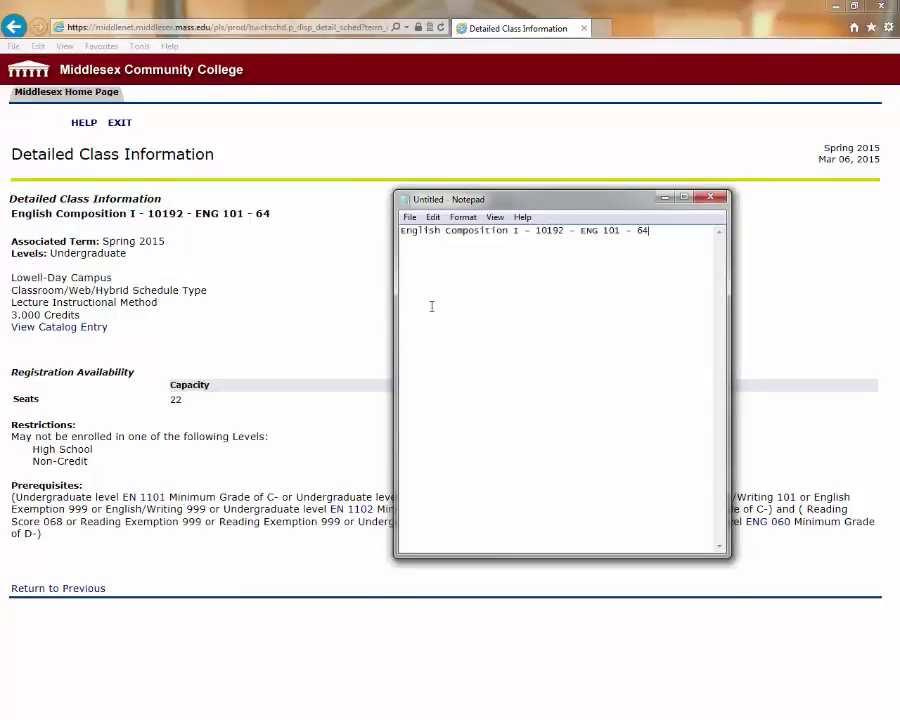